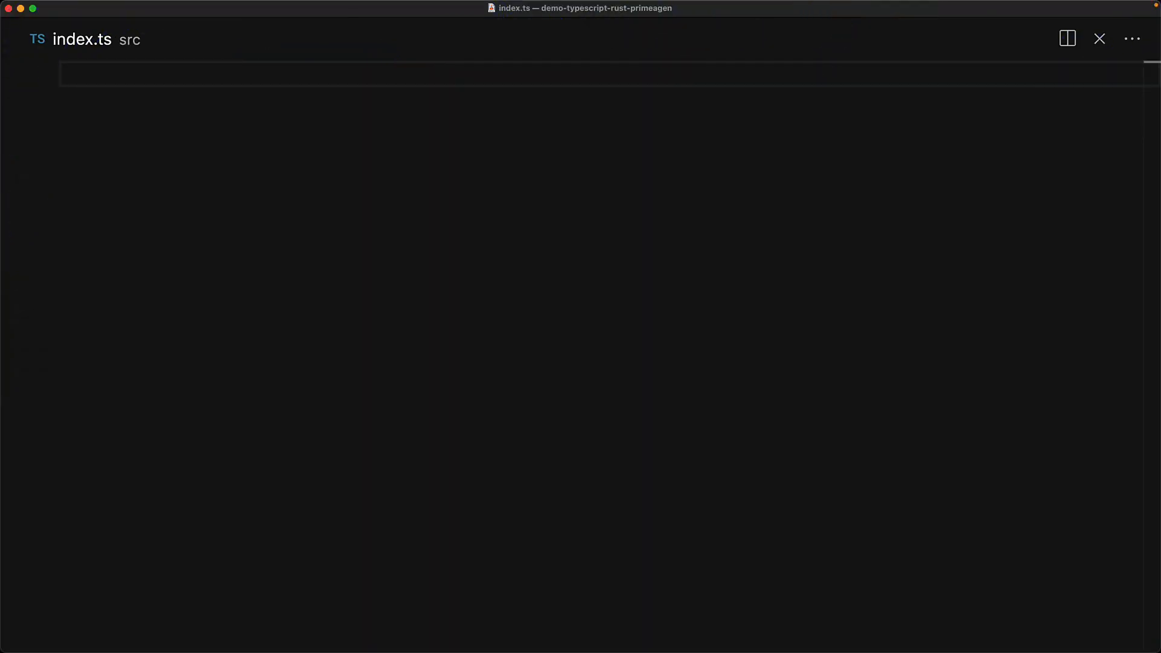
{"action": "type", "text": "t value = 0; class Foo {   public value = value++; }"}
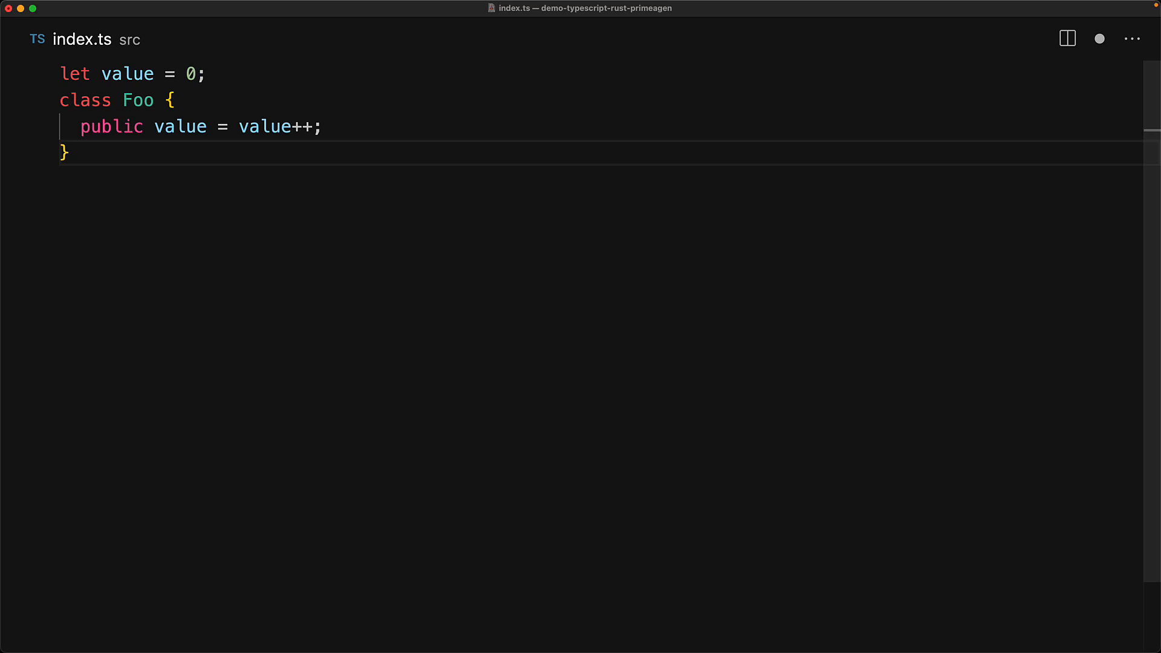
{"action": "type", "text": "function reverseAndPrint(foos: Foo"}
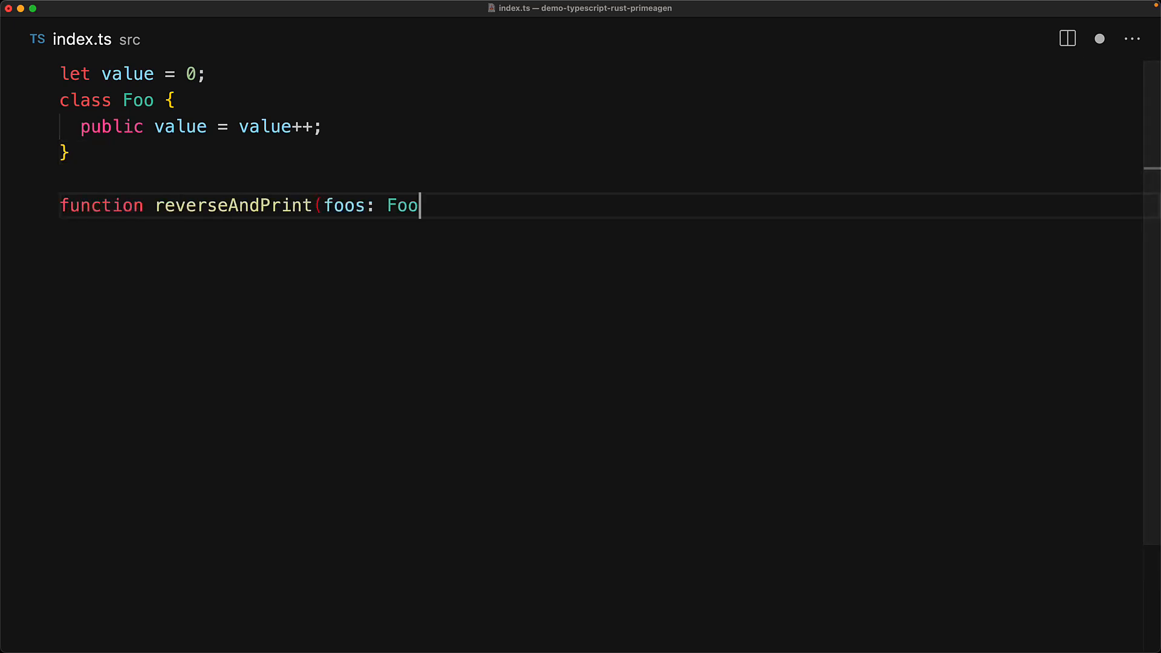
{"action": "type", "text": "[]) {   foos.reverse().forEach(foo => con"}
{"action": "type", "text": "sole.log(foo.value)); }"}
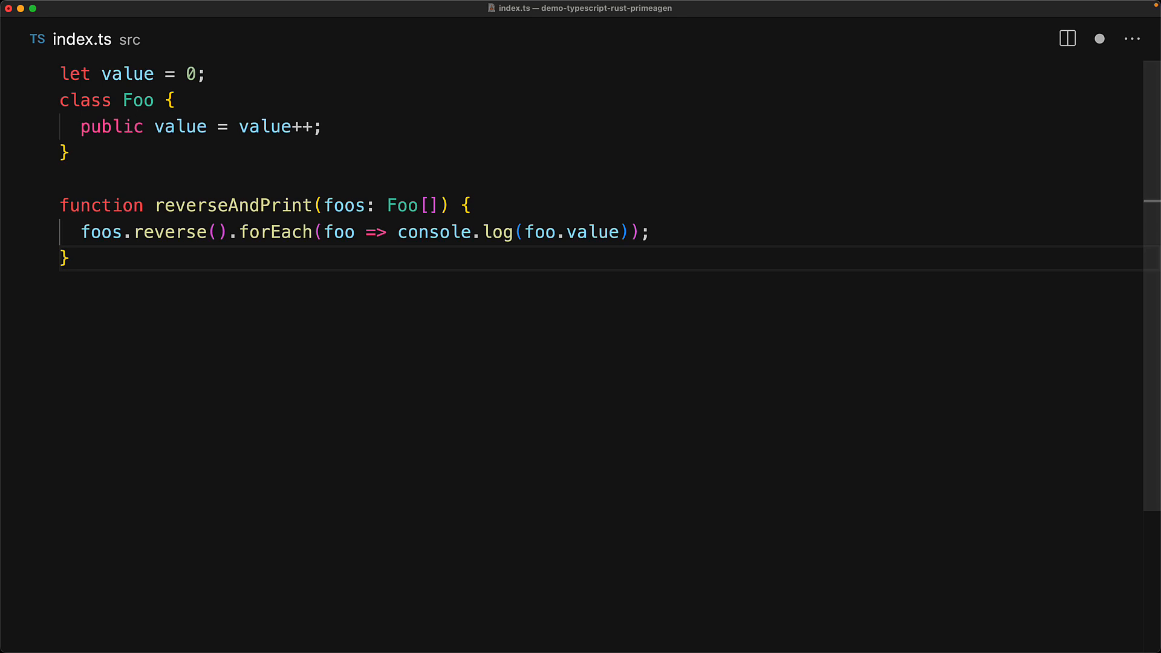
{"action": "type", "text": "let vector = [new Foo(), new Foo(), new"}
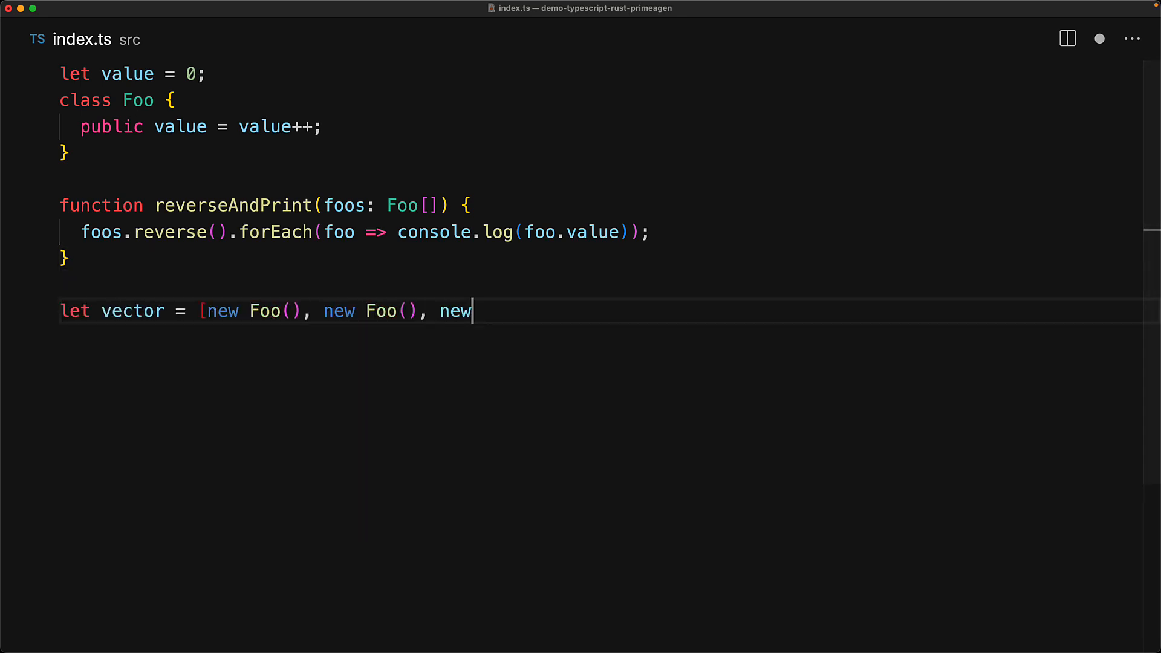
Add the two reverseAndPrint(vector) calls on their own lines after the vector
{"action": "key", "text": "Return"}
{"action": "key", "text": "Return"}
{"action": "type", "text": "reverseAndPrint(vector);"}
{"action": "key", "text": "Return"}
{"action": "type", "text": "rev"}
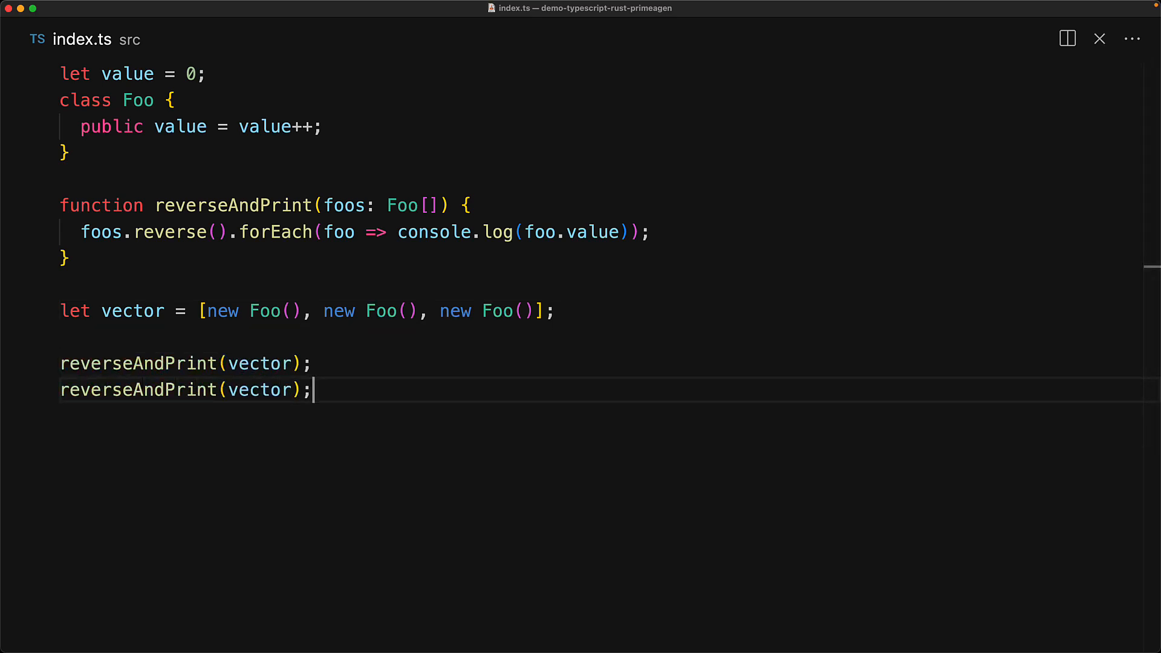
Run index.ts with Code Runner so the Output panel shows 2 1 0 then 0 1 2
{"action": "key", "text": "ctrl+alt+n"}
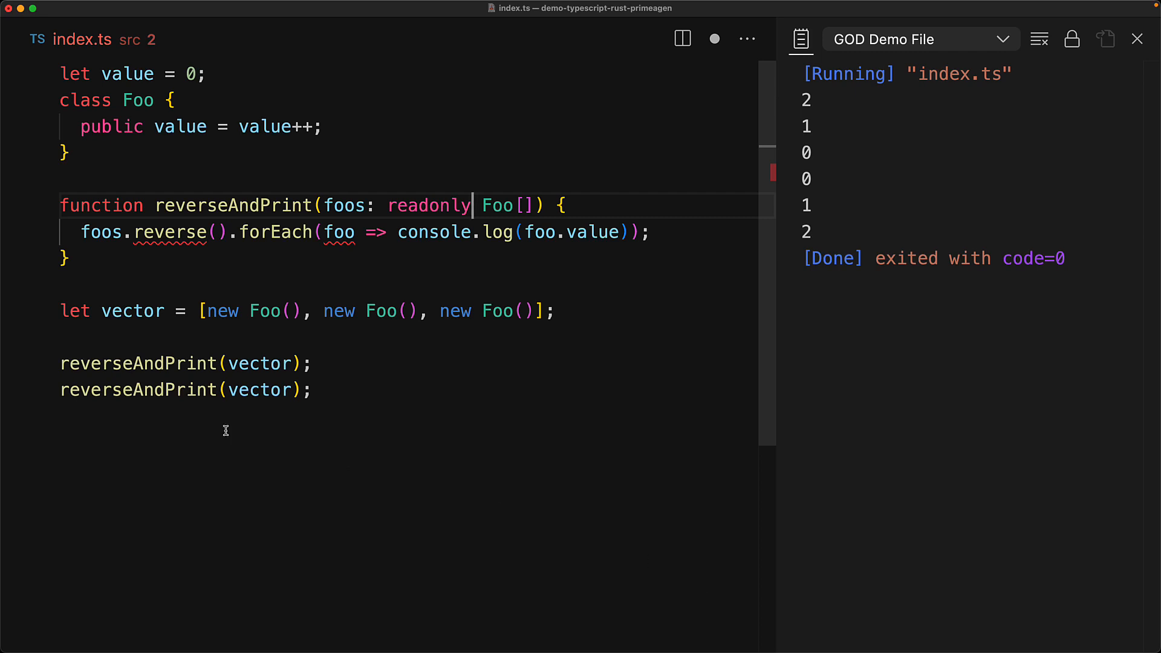
{"action": "mouse_move", "coordinate": [169, 233]}
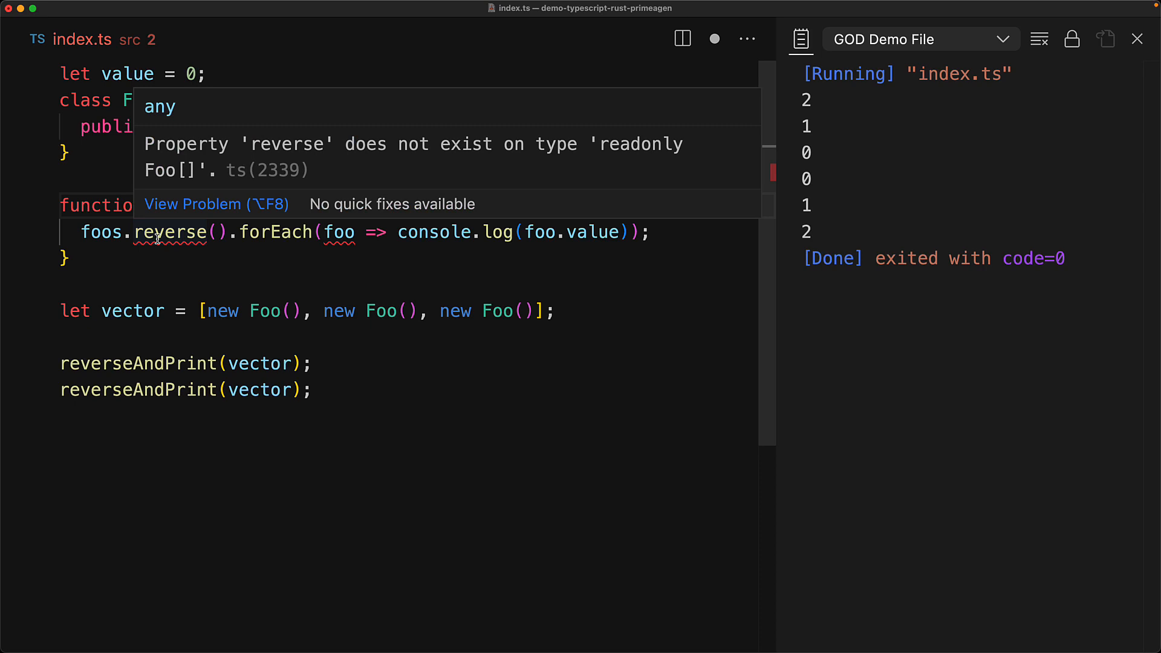
Wrap the body's foos as a spread copy [...foos] so reverse works on the readonly array
{"action": "double_click", "coordinate": [102, 232]}
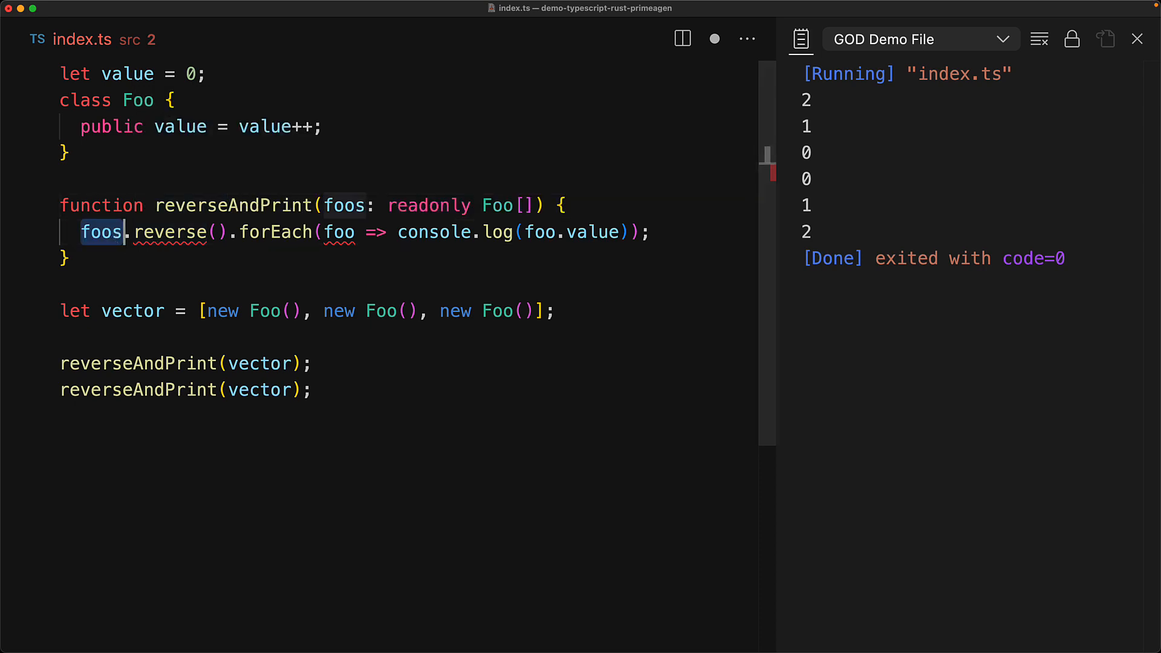
{"action": "type", "text": "["}
{"action": "key", "text": "Left"}
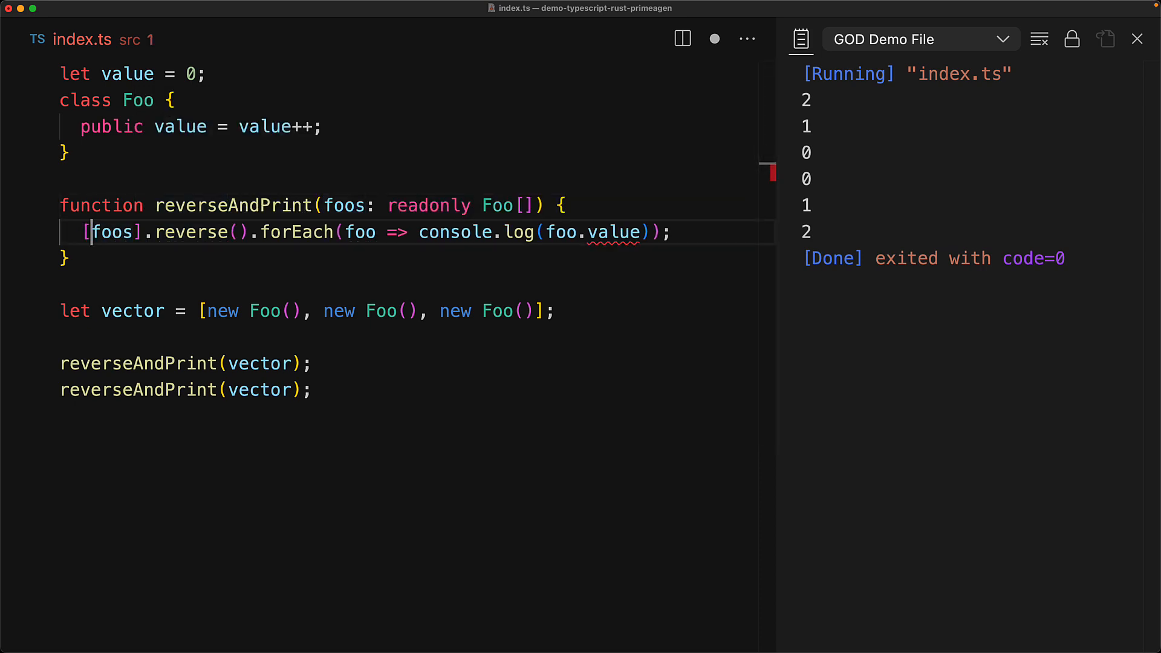
{"action": "type", "text": "..."}
{"action": "key", "text": "Escape"}
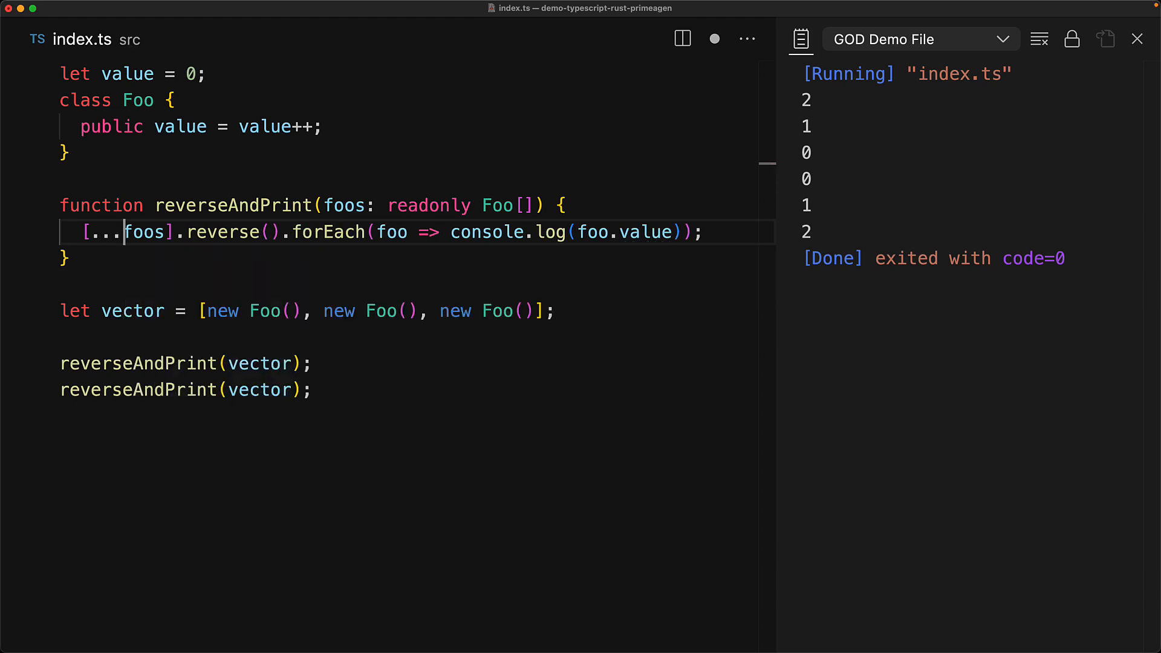
Save index.ts and re-run it so the output prints 2 1 0 twice
{"action": "key", "text": "super+s"}
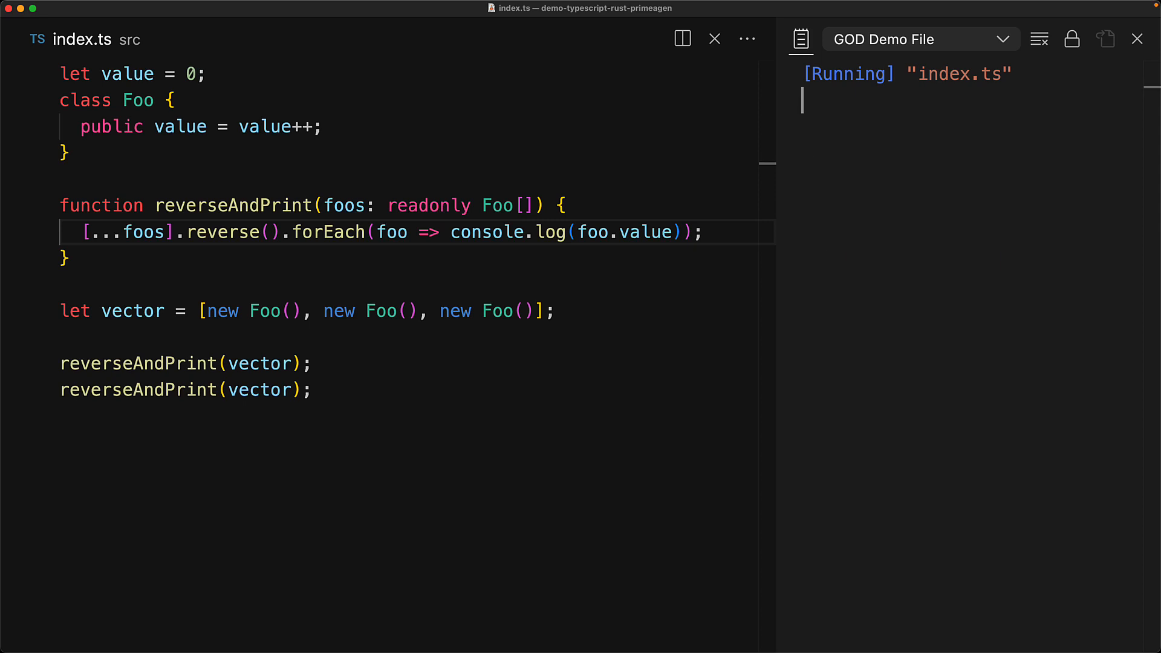